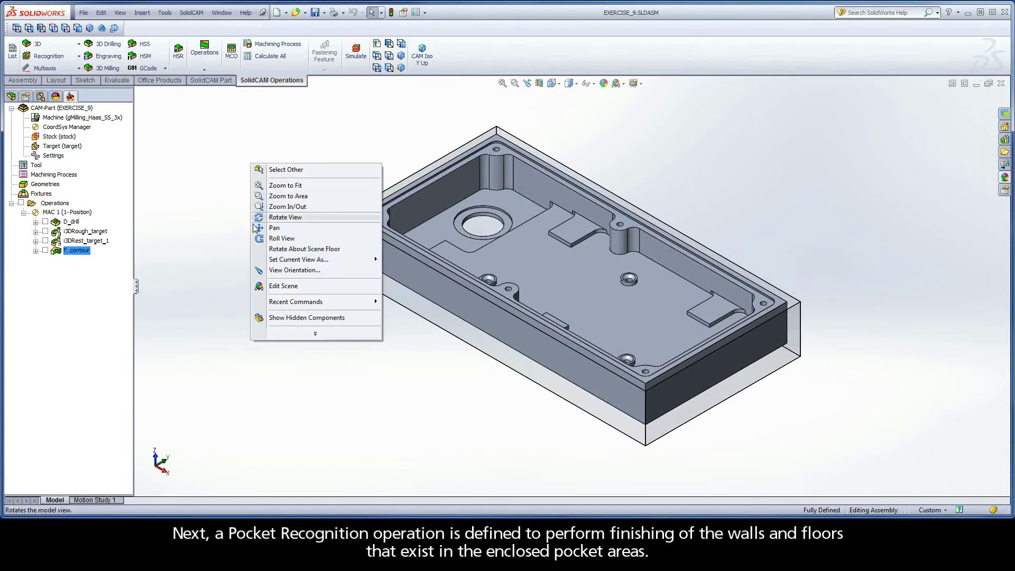
Rotate the EXERCISE_9 part to the saved New Iso view orientation
left_click(260, 270)
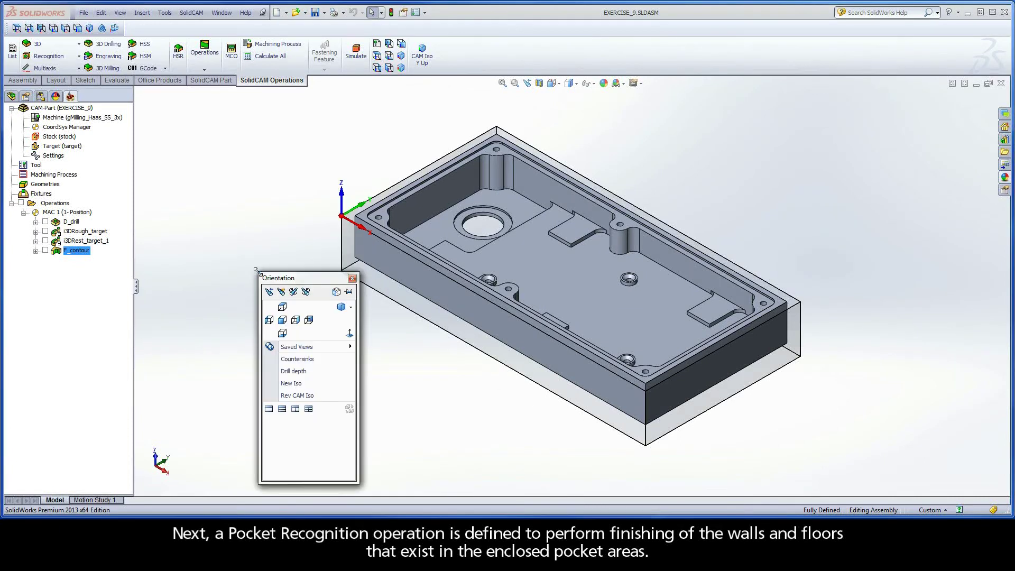
left_click(271, 388)
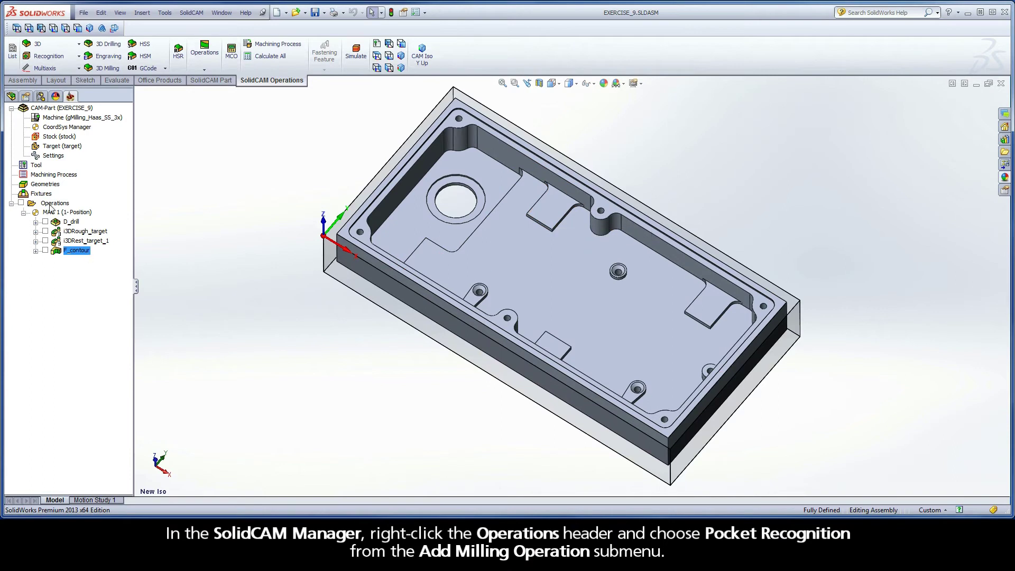
Add a Pocket Recognition milling operation under Operations in the SolidCAM Manager
right_click(49, 206)
mouse_move(175, 228)
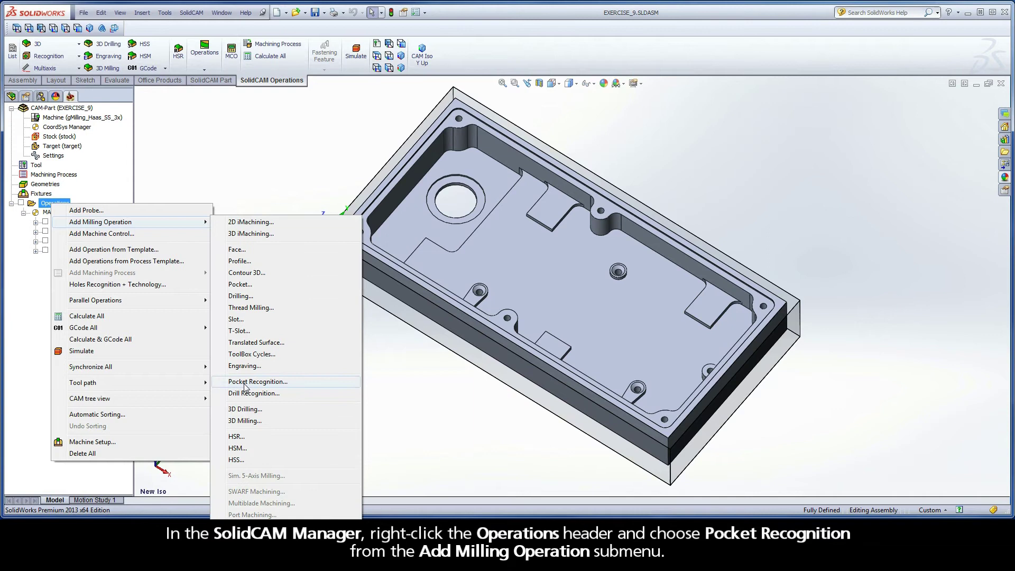
left_click(284, 383)
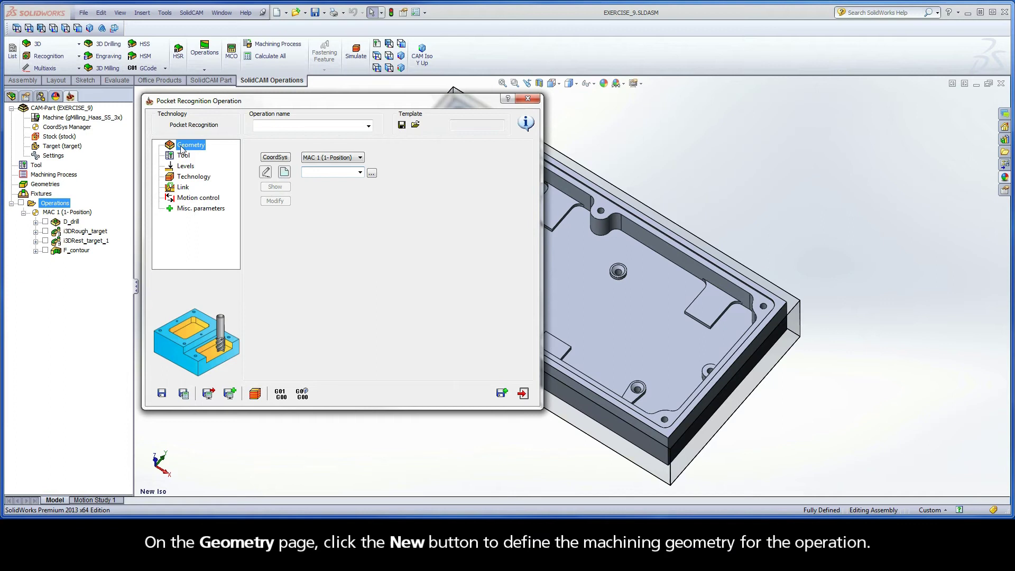
Create new geometry 'faces' with Through Pocket enabled by picking the target solid body
left_click(285, 172)
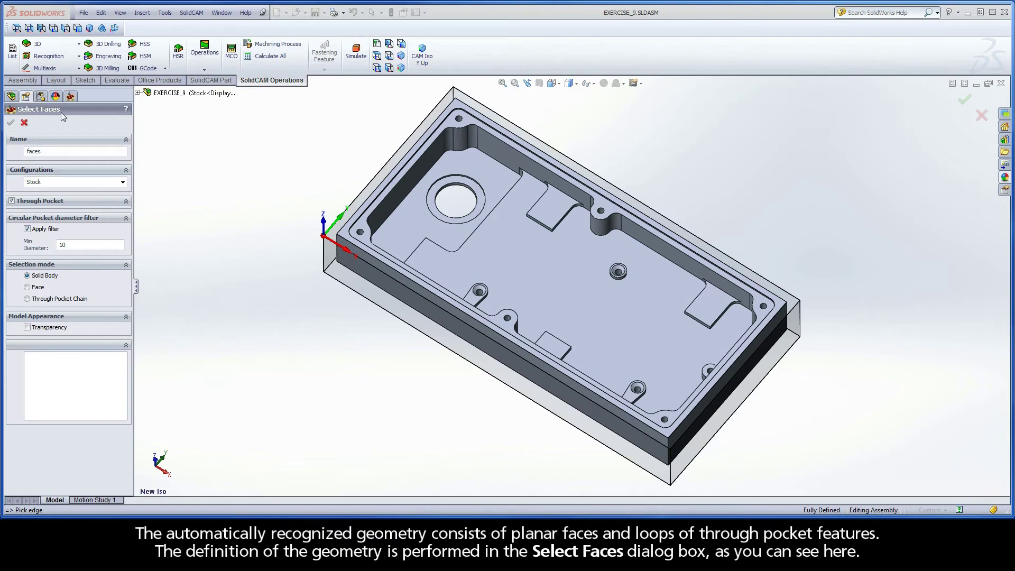
left_click(11, 201)
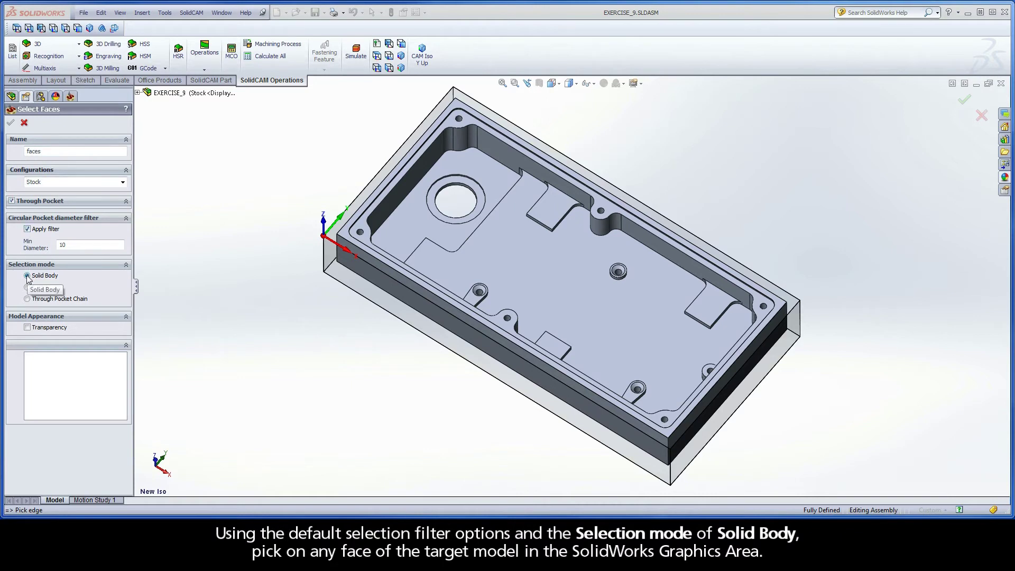
left_click(518, 262)
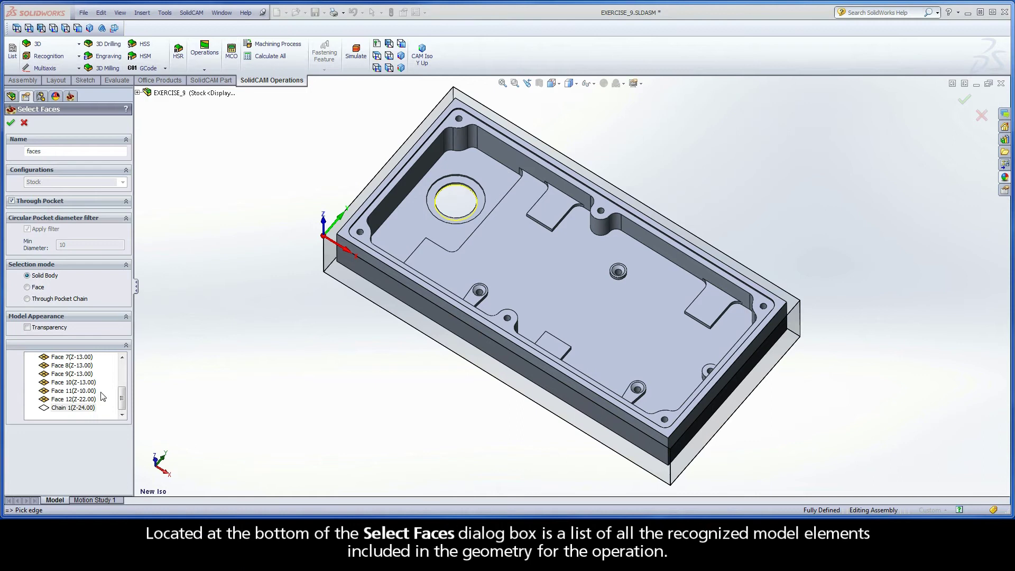
left_click_drag(121, 399, 123, 371)
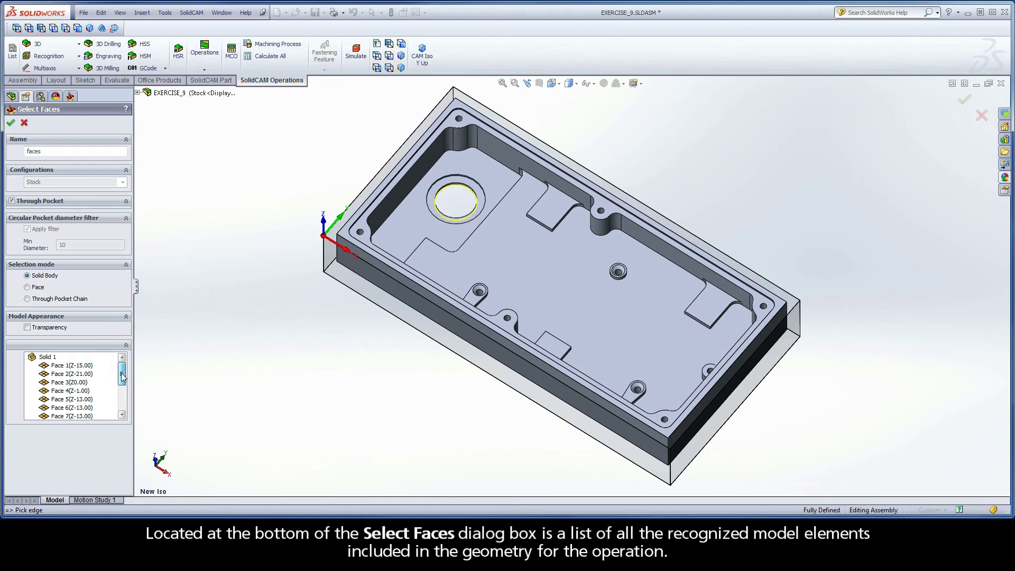
left_click(72, 367)
left_click(68, 373)
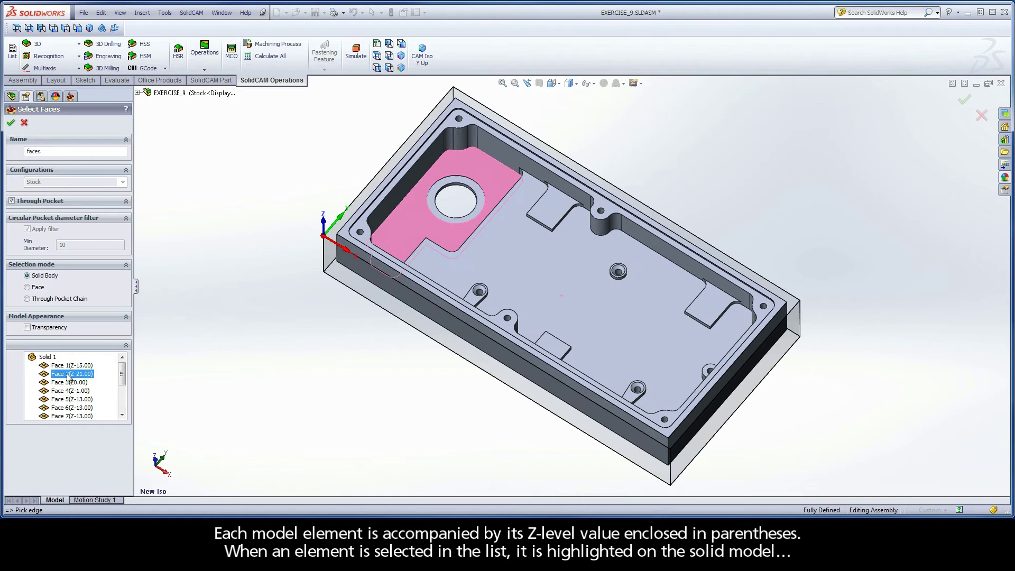
left_click(68, 382)
left_click(69, 391)
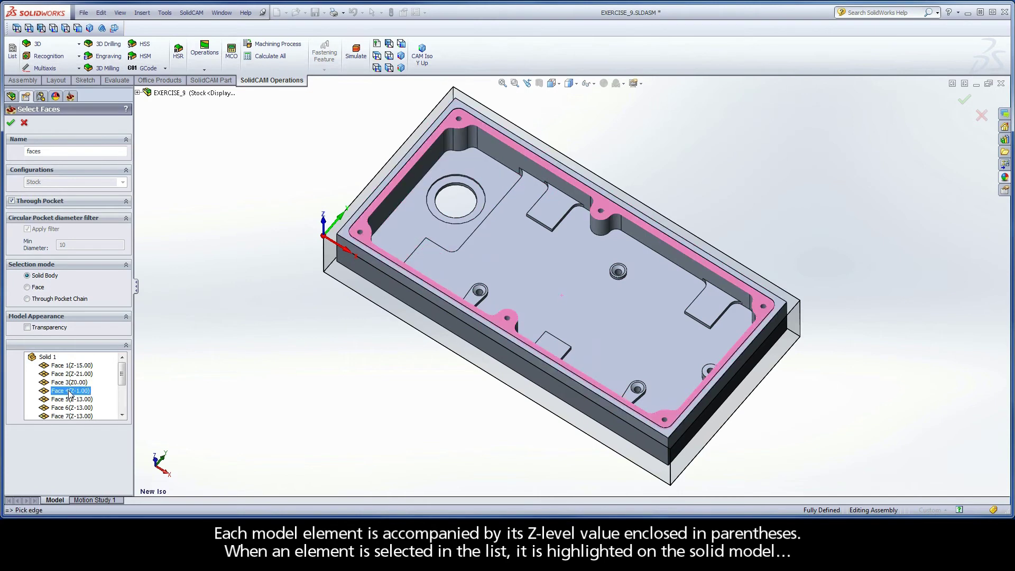
left_click(71, 399)
left_click(69, 408)
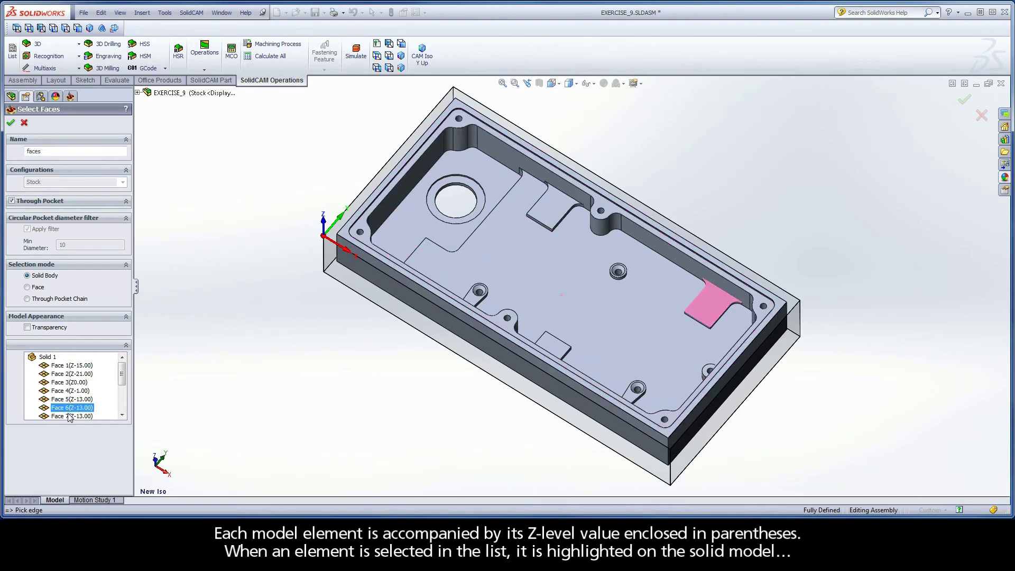
left_click(69, 416)
left_click(69, 416)
left_click(69, 416)
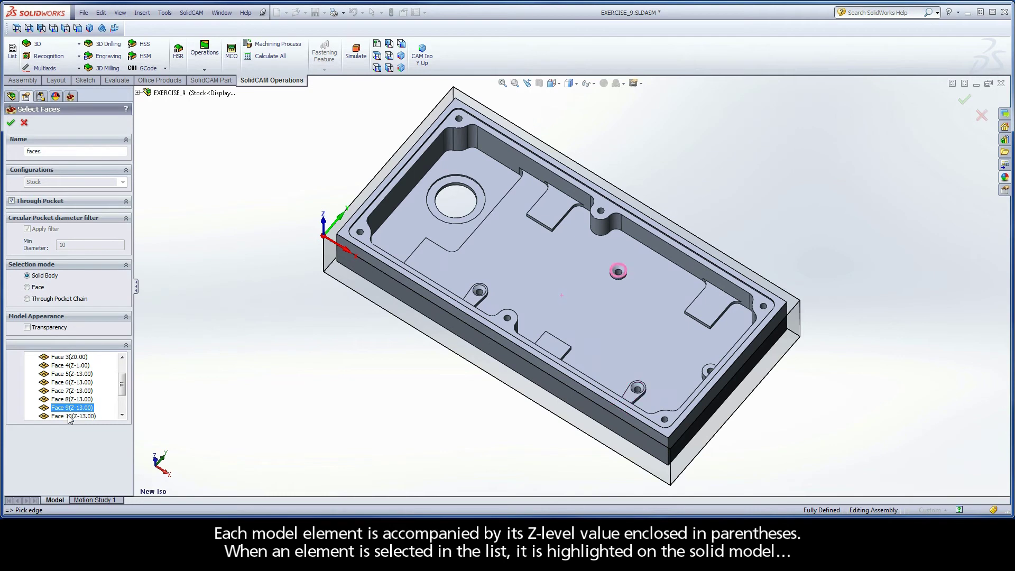
left_click(69, 416)
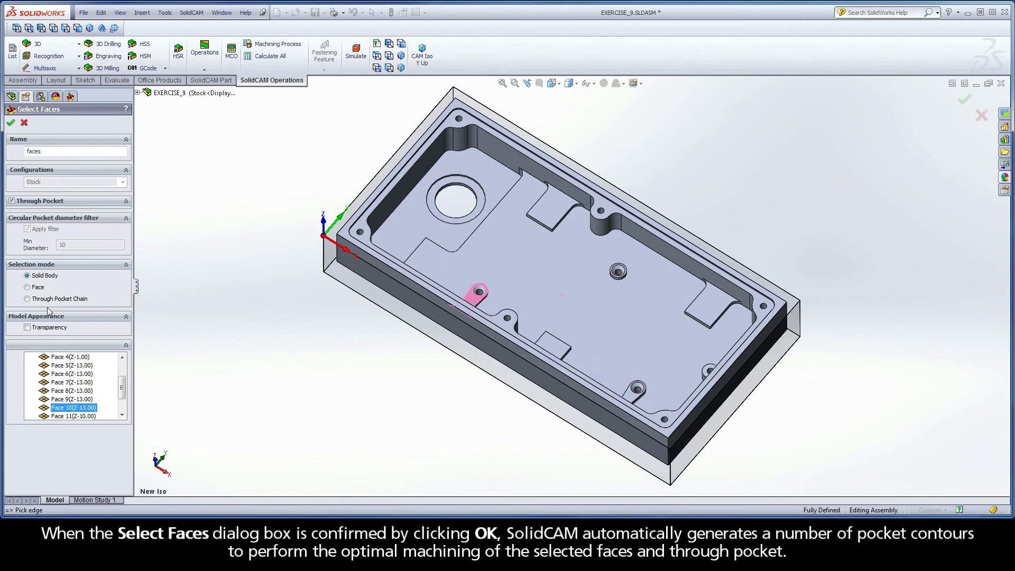
Confirm the recognized faces as the 'faces' geometry of PR_faces
left_click(11, 123)
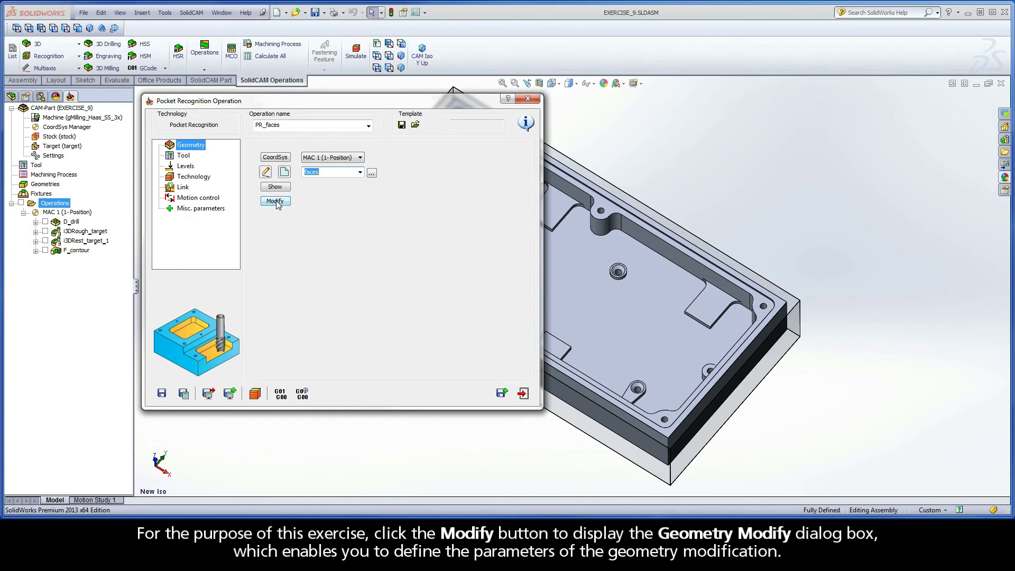
Modify the geometry to exclude top faces, removing Face 3 at Z0.00
left_click(276, 202)
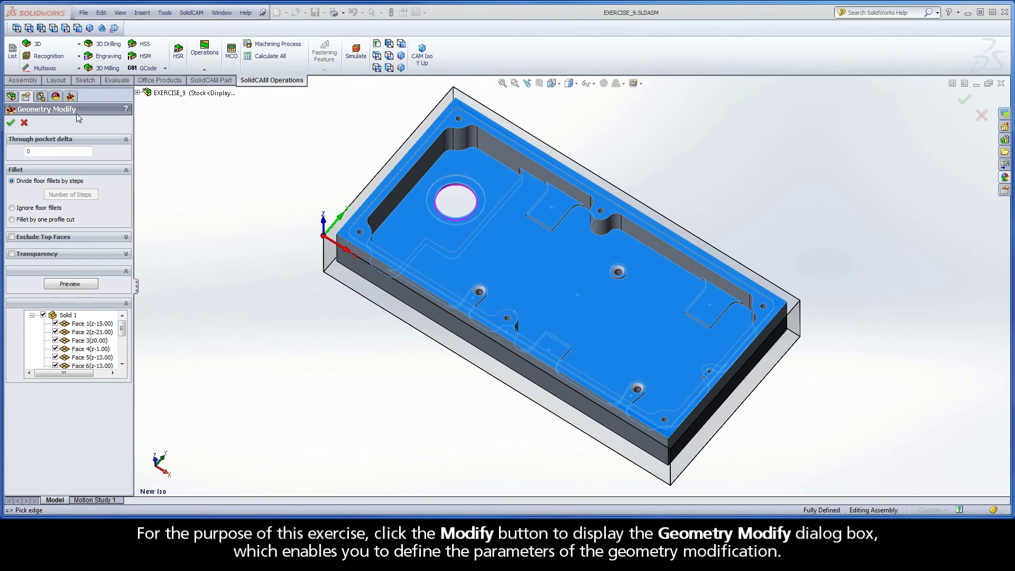
left_click(13, 237)
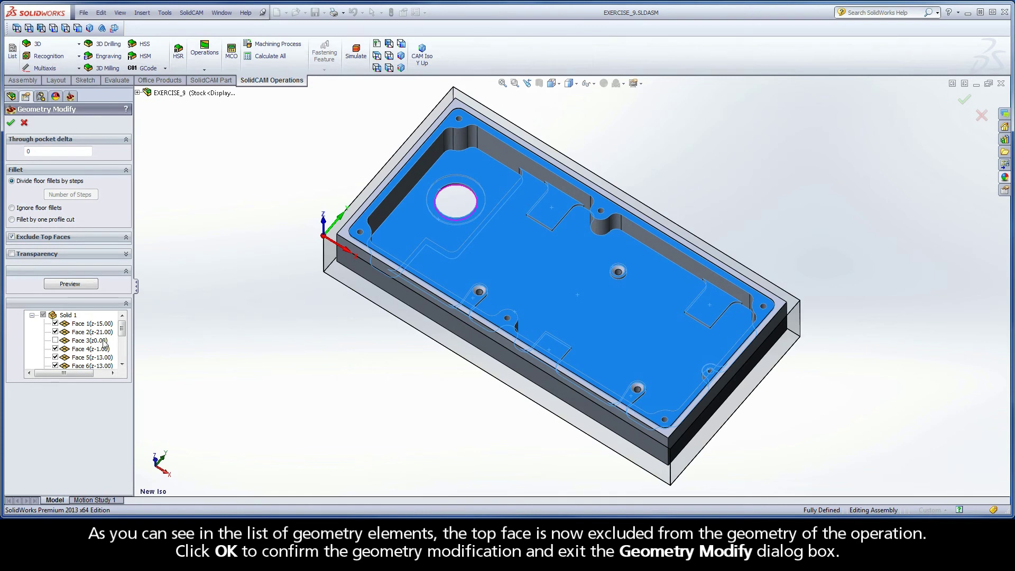
left_click(10, 123)
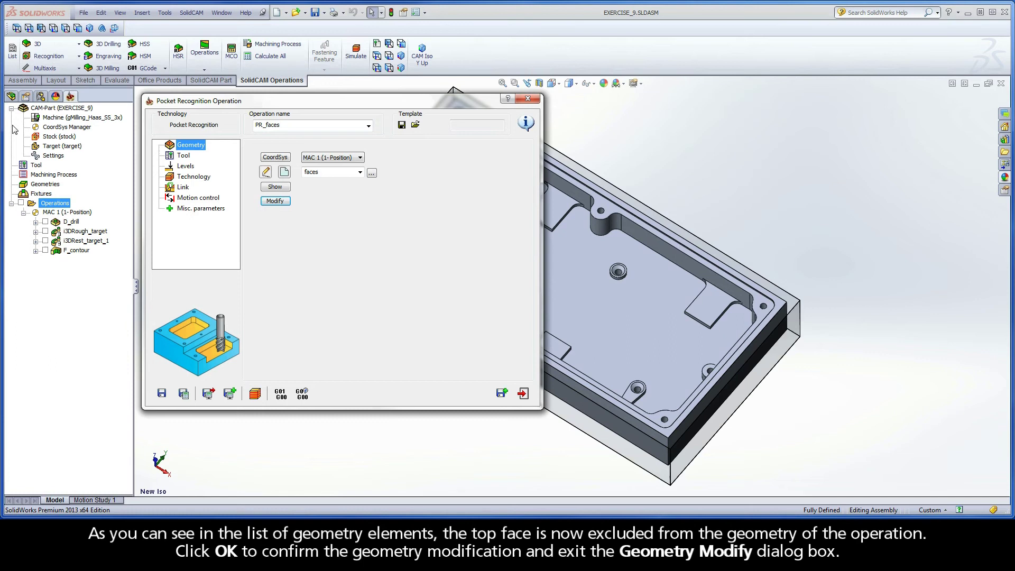
Select Tool 3, the 6 mm END MILL, from the Part Tool Table
left_click(185, 156)
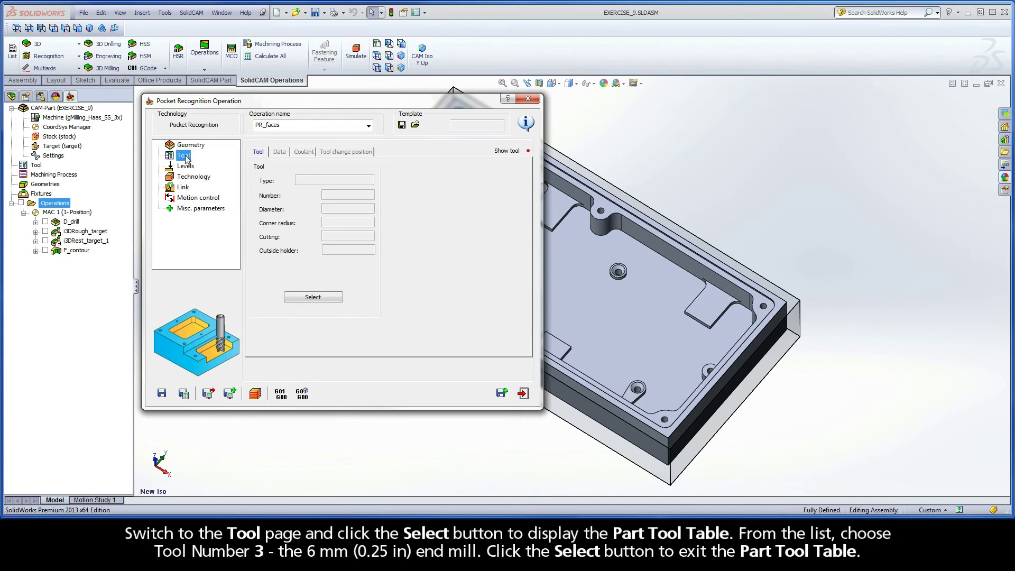
left_click(313, 298)
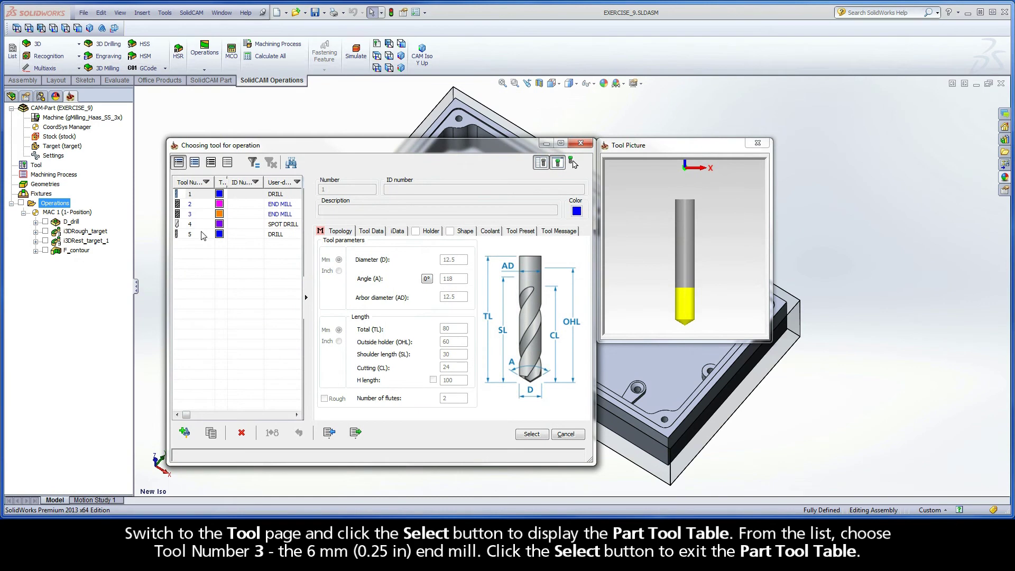
left_click(197, 213)
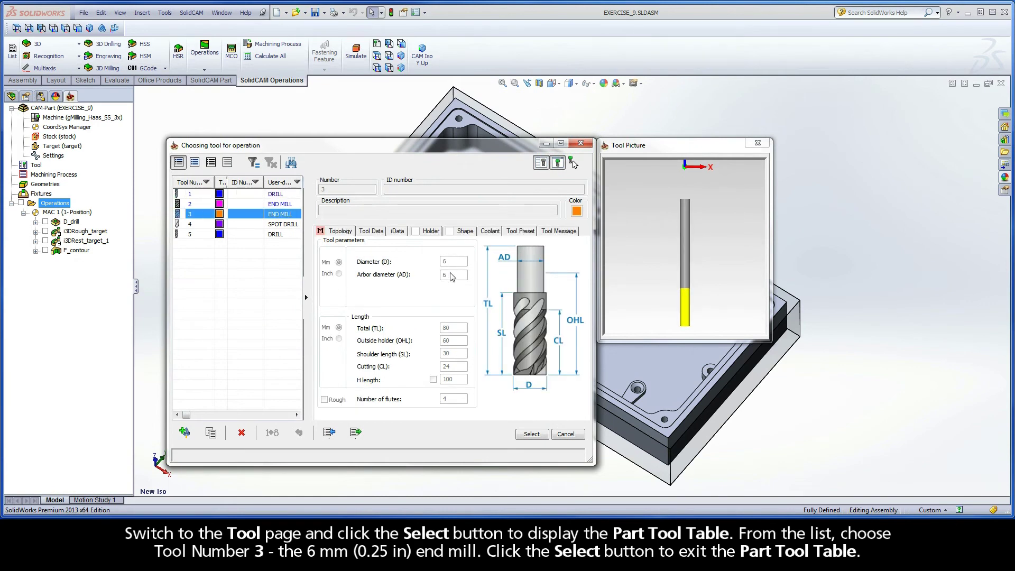
left_click(532, 434)
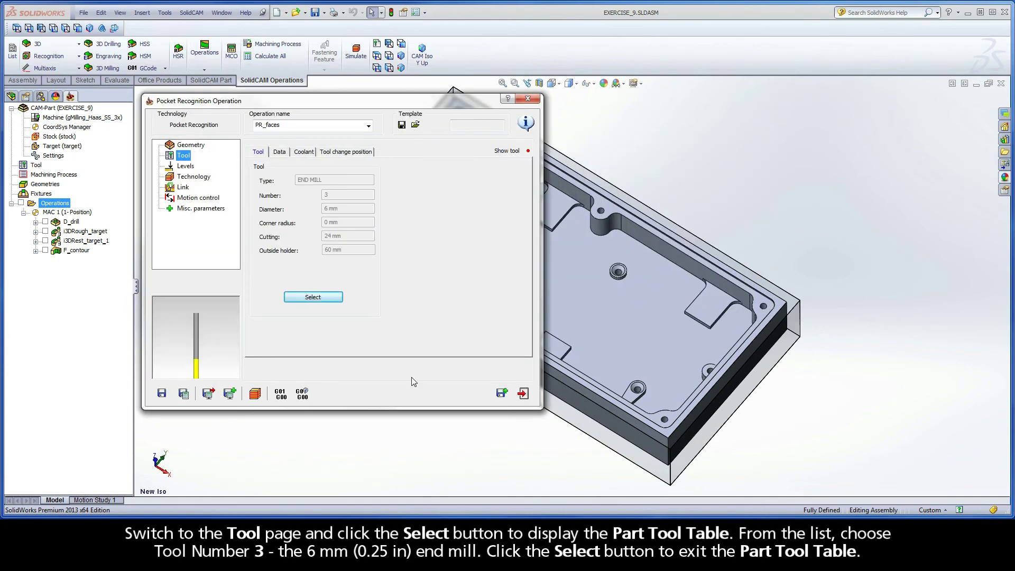
Set the Upper level to 0 by picking the stock's top face
left_click(186, 168)
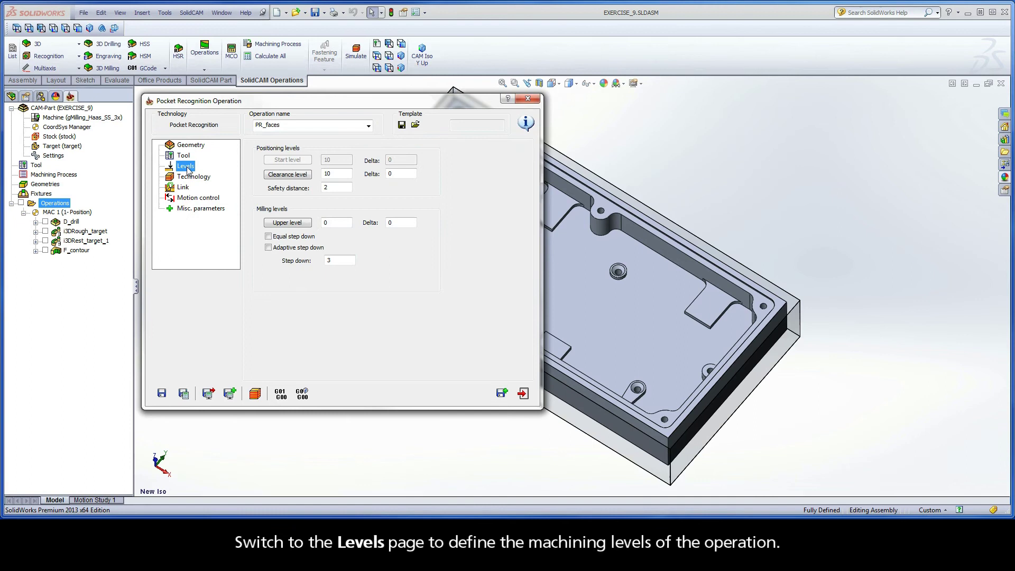
left_click(291, 223)
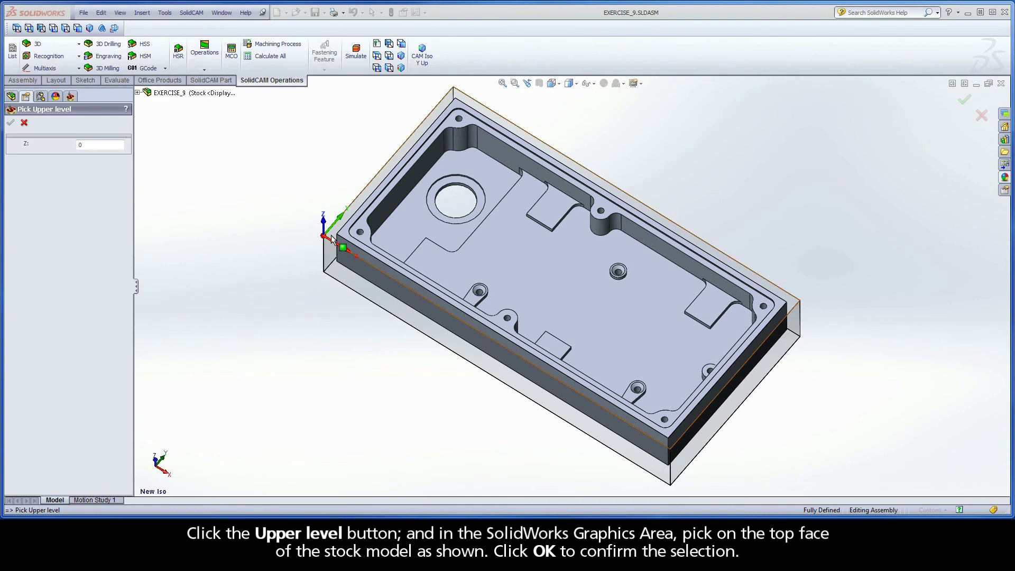
left_click(332, 238)
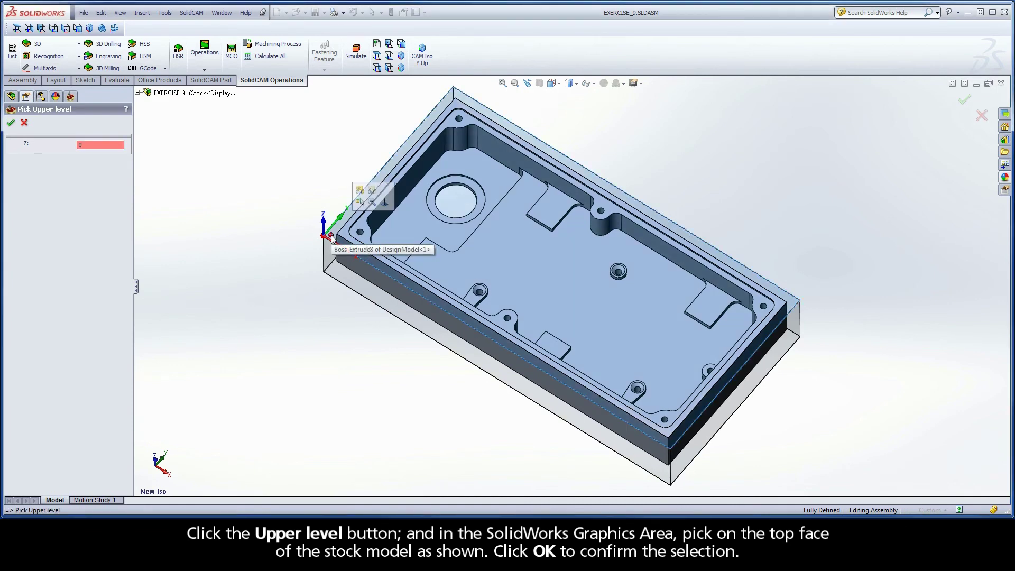
left_click(11, 122)
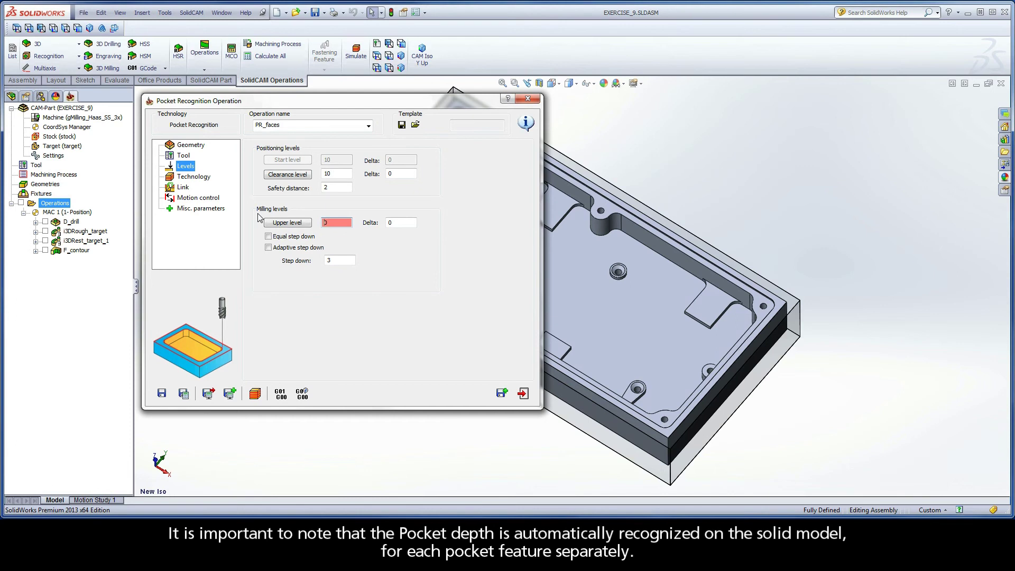
Enable Final cut and Finish Wall, with 0.5 wall offset and 0.5 island offset
left_click(194, 177)
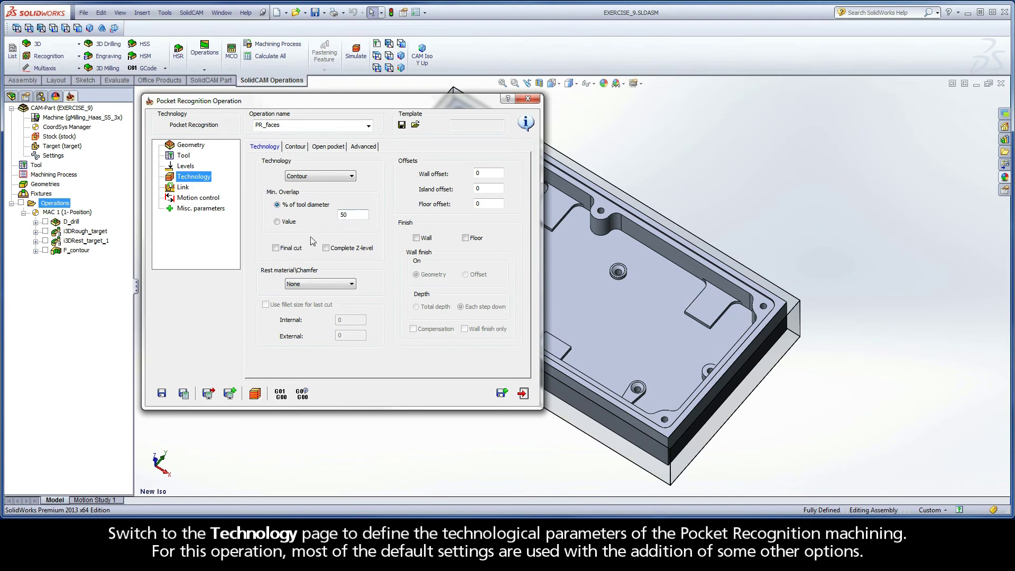
left_click(276, 248)
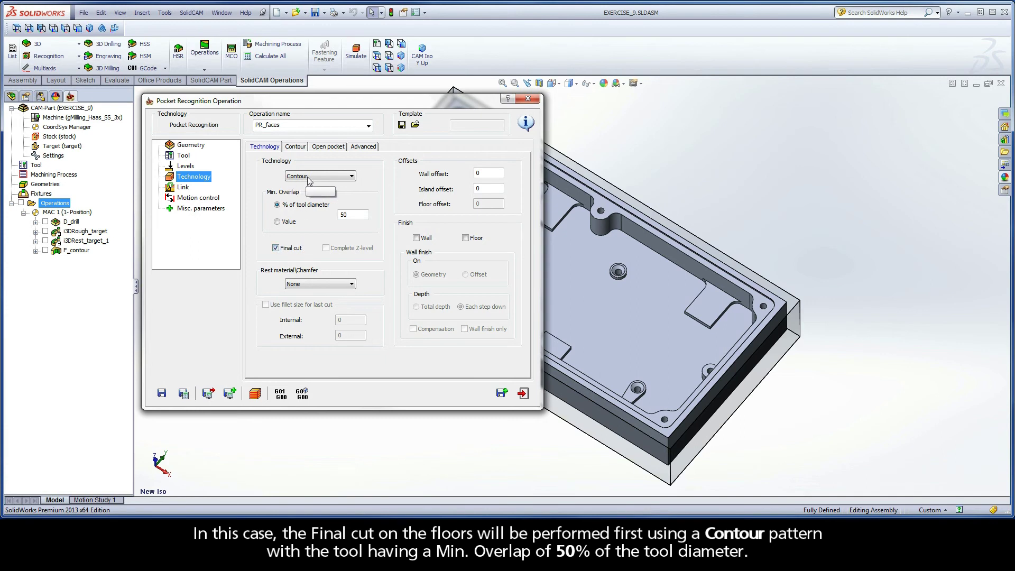
double_click(352, 213)
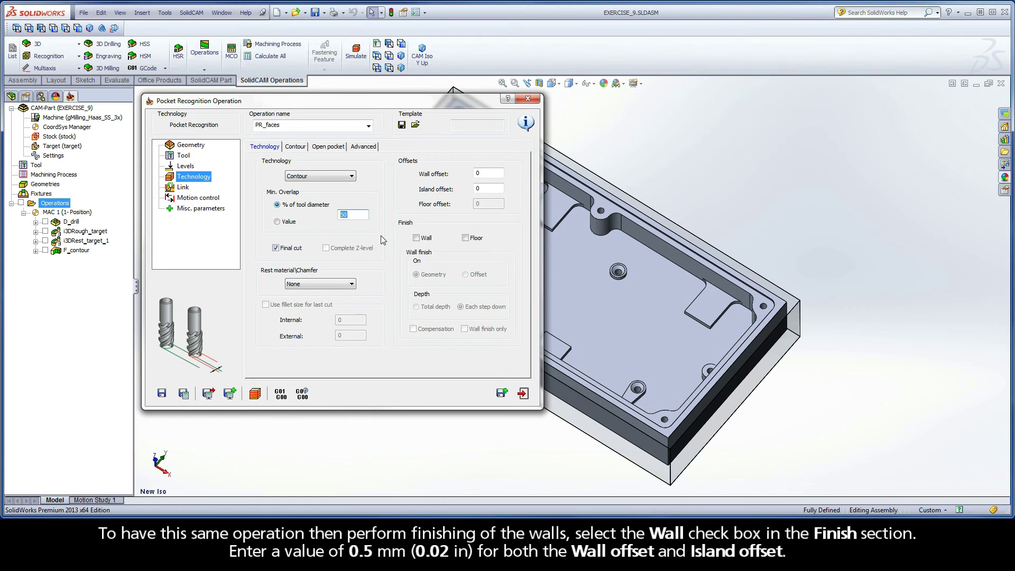
left_click(416, 238)
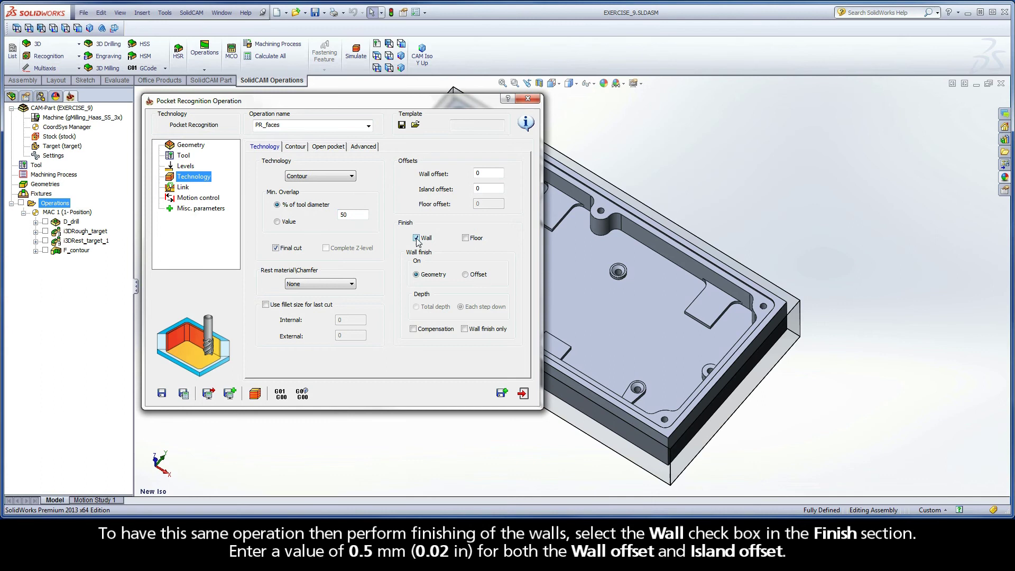
left_click(488, 173)
type("0.5")
key("Tab")
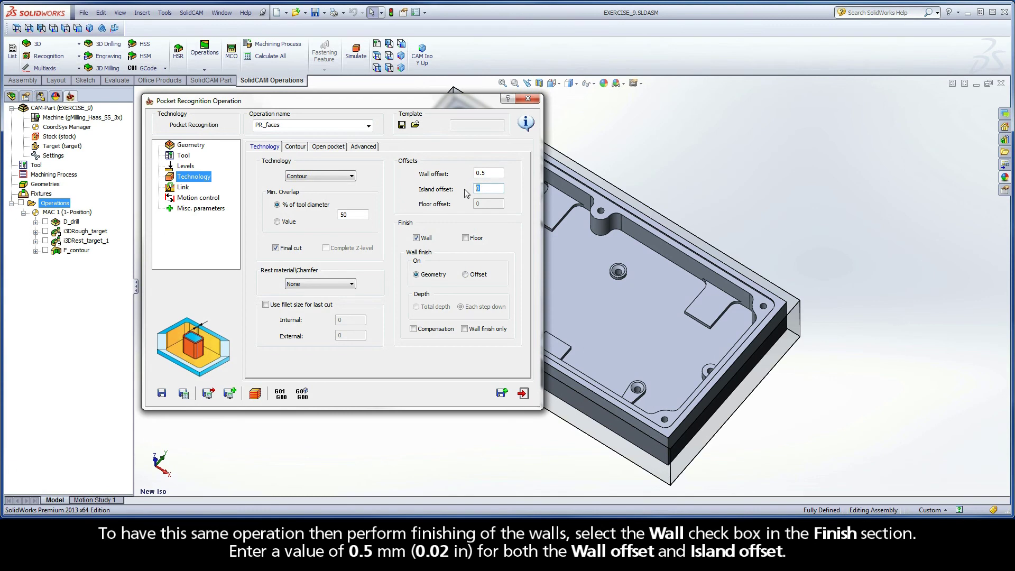
type("0.5")
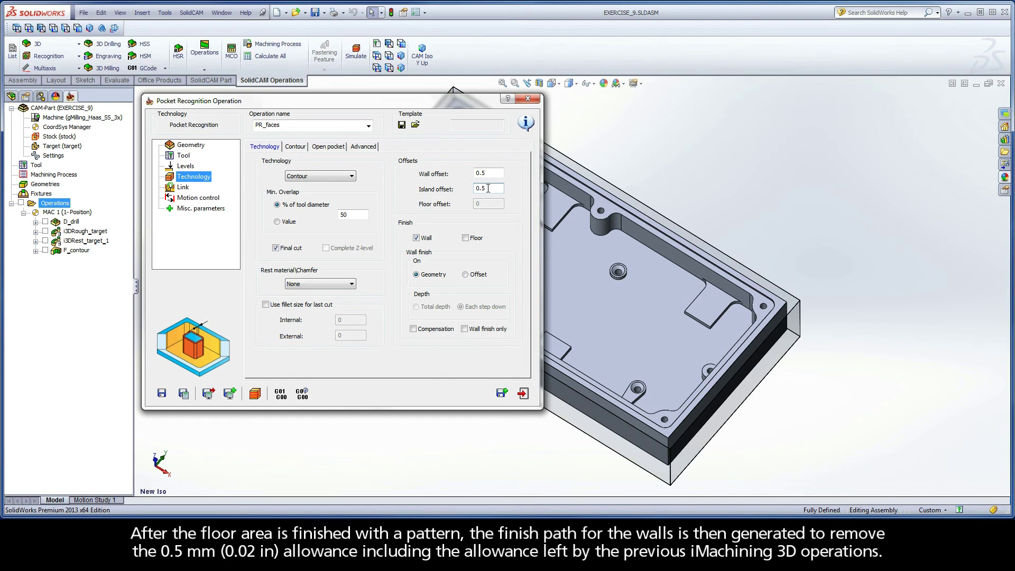
Set the contour pattern's Start from option to Outside
left_click(296, 147)
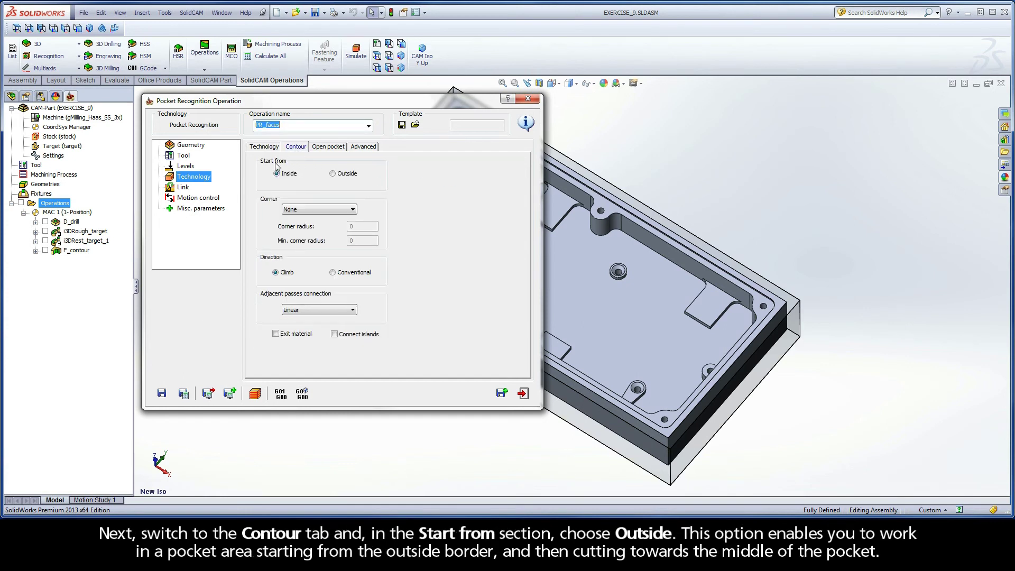
left_click(333, 174)
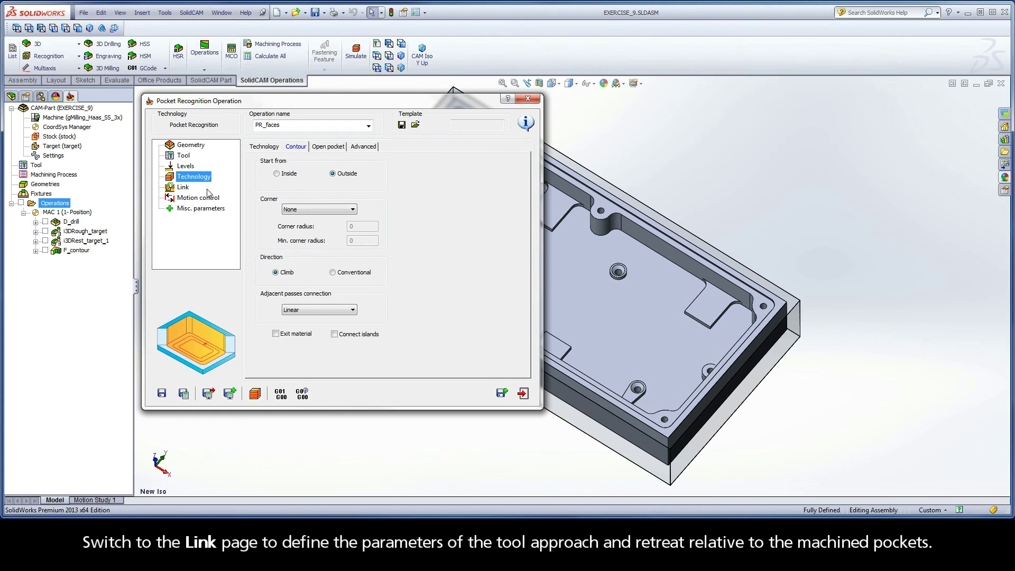
Set an Arc lead in with radius 3 and a lead out Same as Lead in
left_click(183, 188)
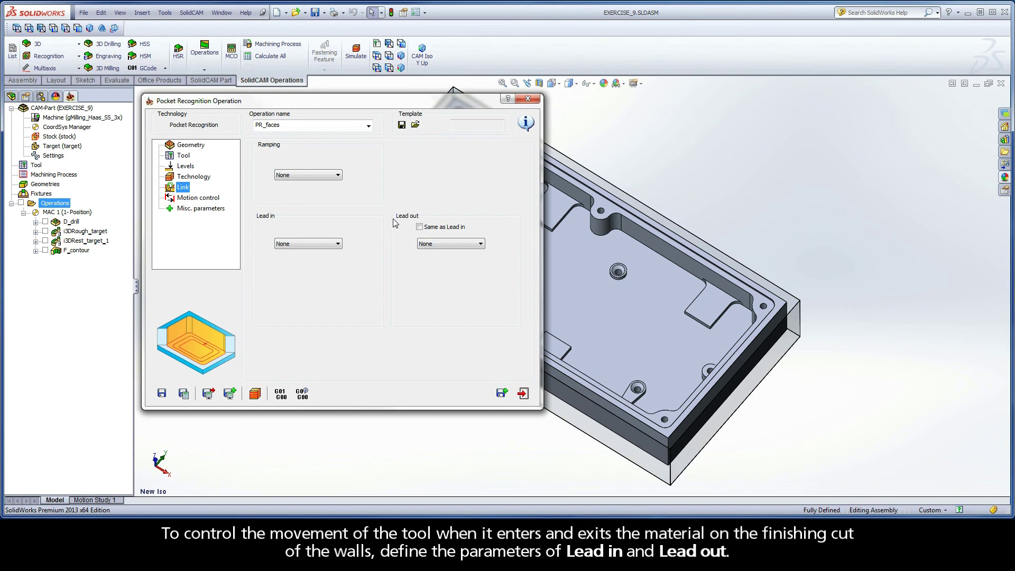
left_click(298, 244)
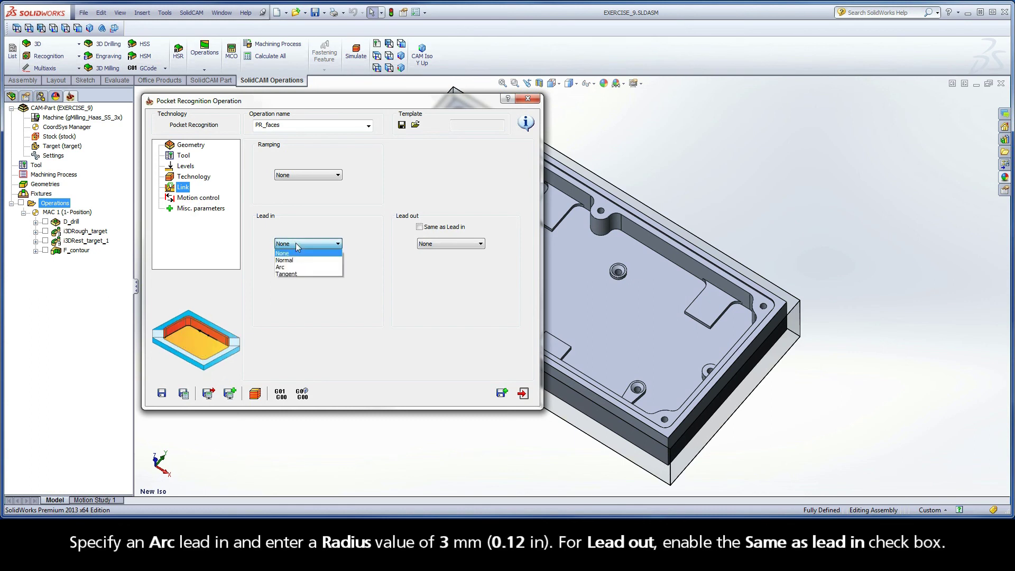
left_click(289, 267)
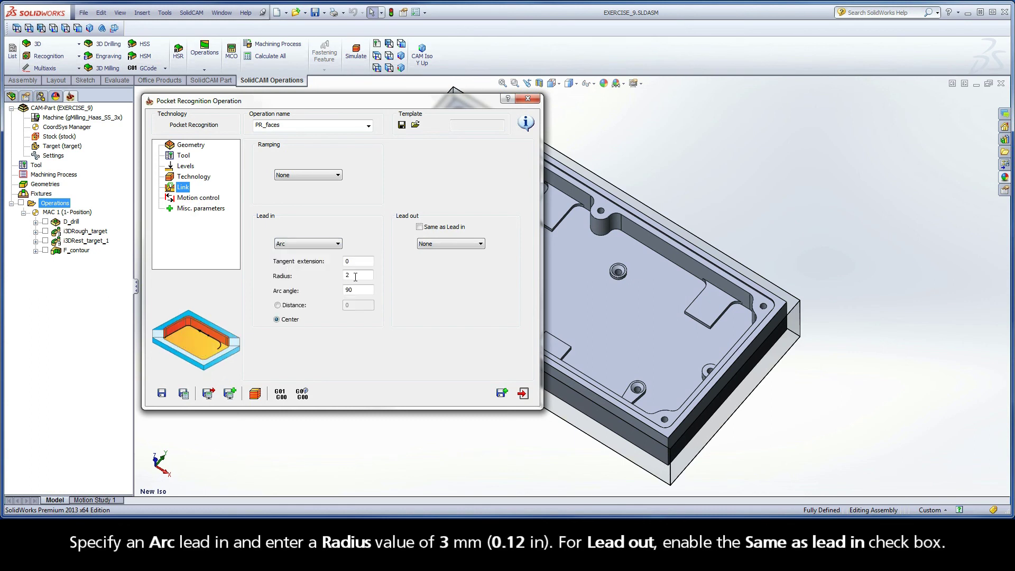
type("3")
left_click(420, 228)
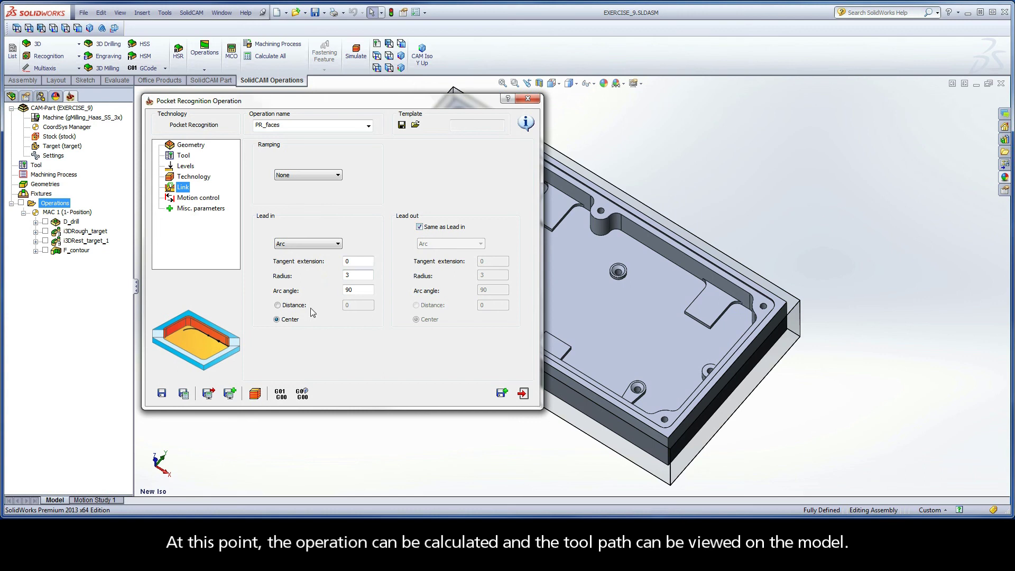
Save and calculate PR_faces, then launch its tool path simulation
left_click(183, 395)
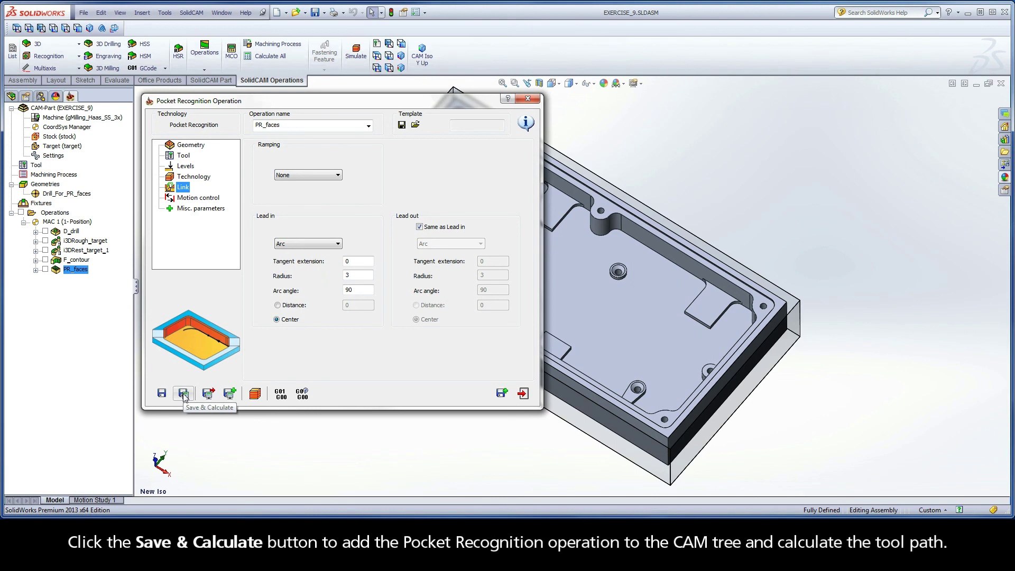
left_click(255, 394)
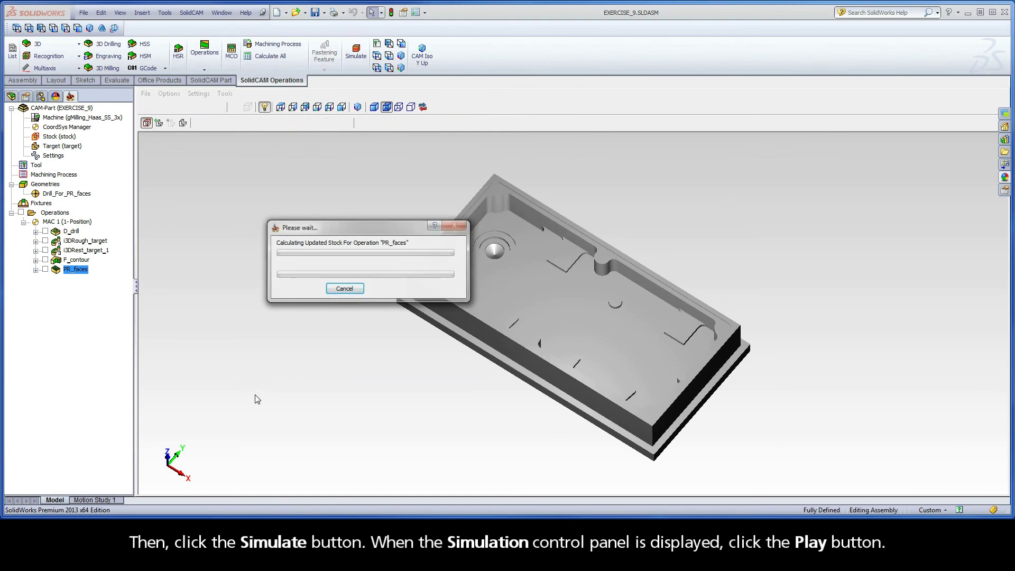
Play the PR_faces simulation, raising the speed slider until all pocket walls and floors are finished
left_click(184, 442)
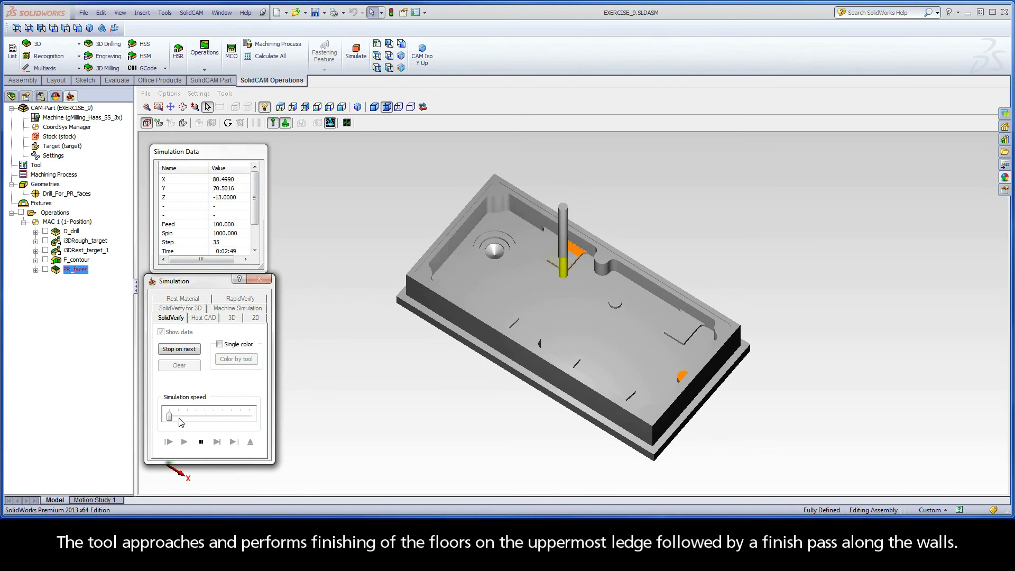
left_click_drag(170, 416, 179, 416)
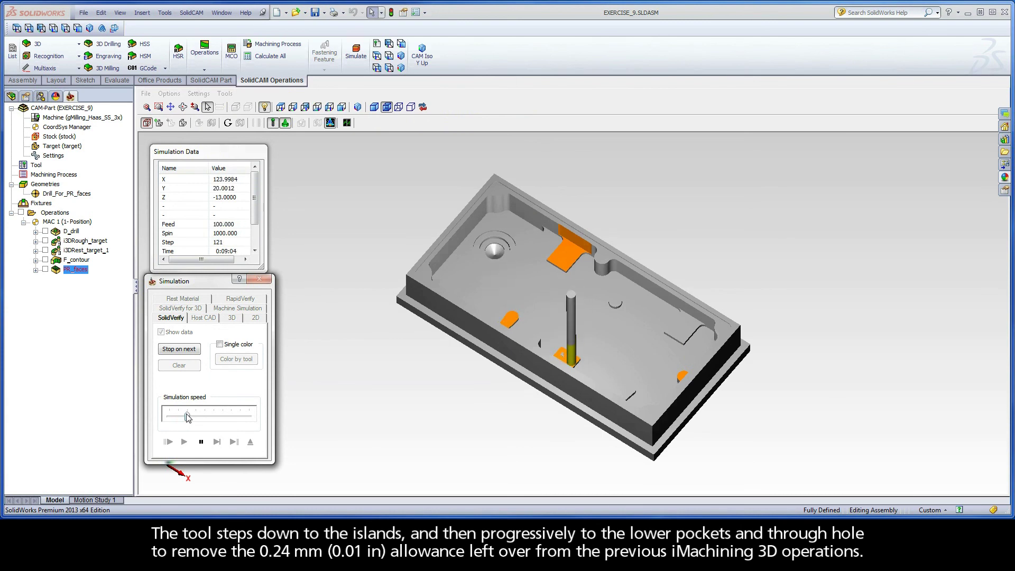
left_click(188, 418)
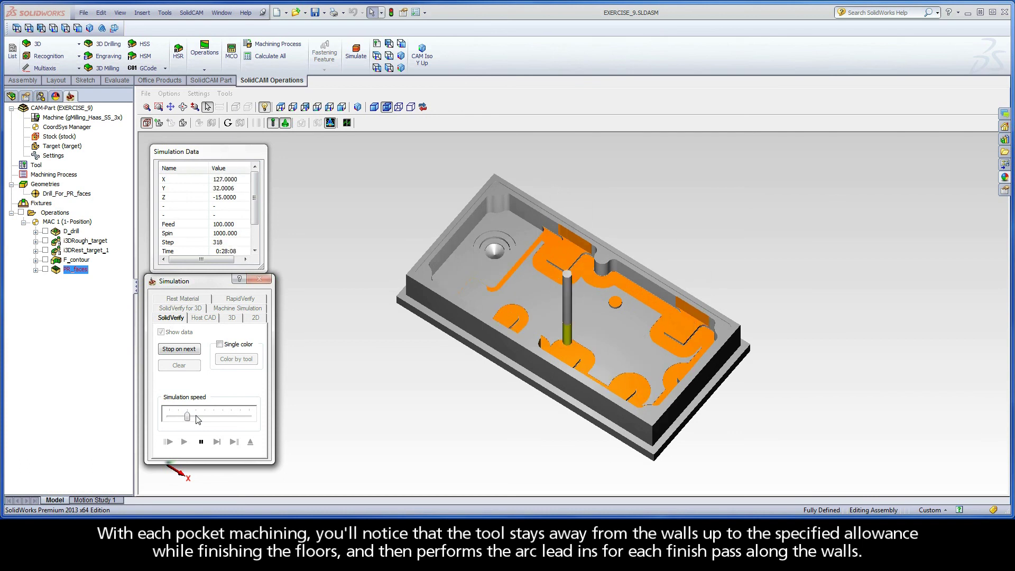
left_click(198, 418)
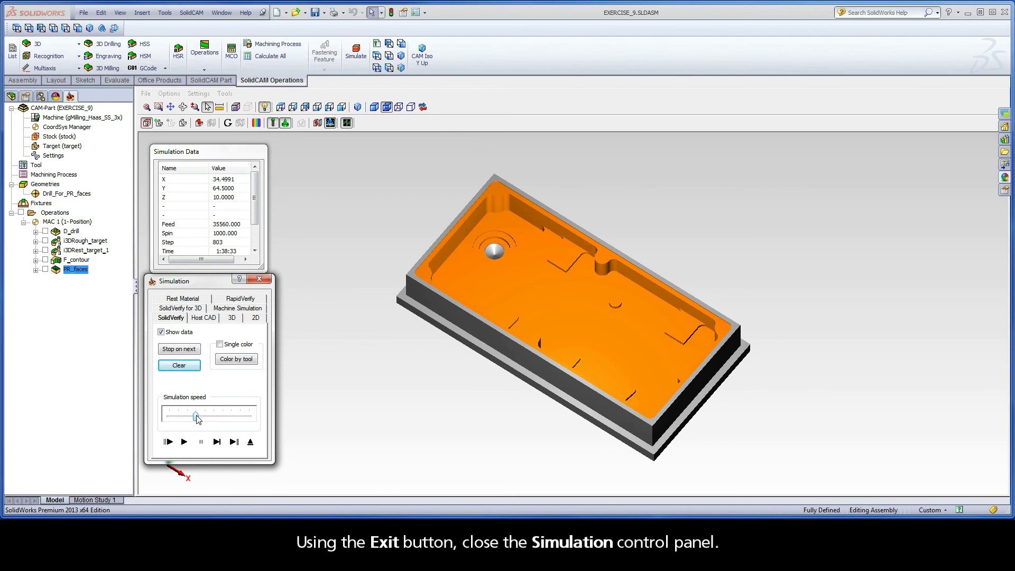
Exit the simulation and the Pocket Recognition Operation dialog, leaving PR_faces in the operations tree
left_click(251, 442)
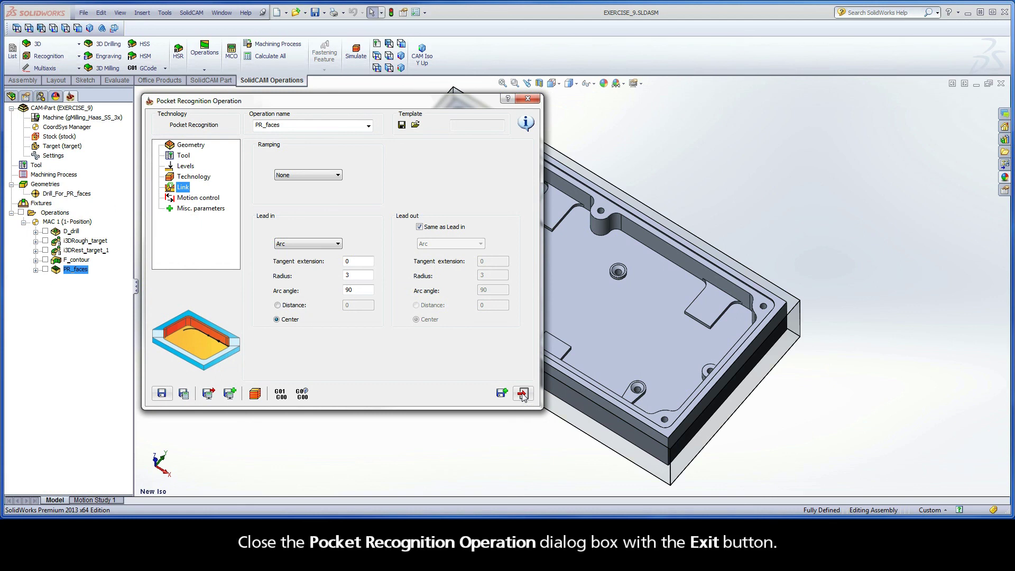
left_click(522, 395)
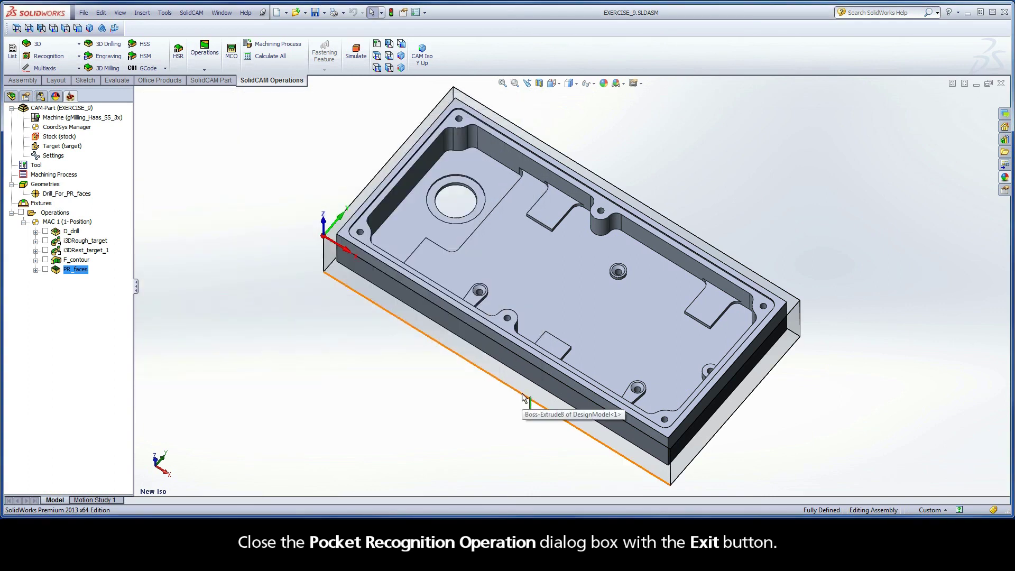